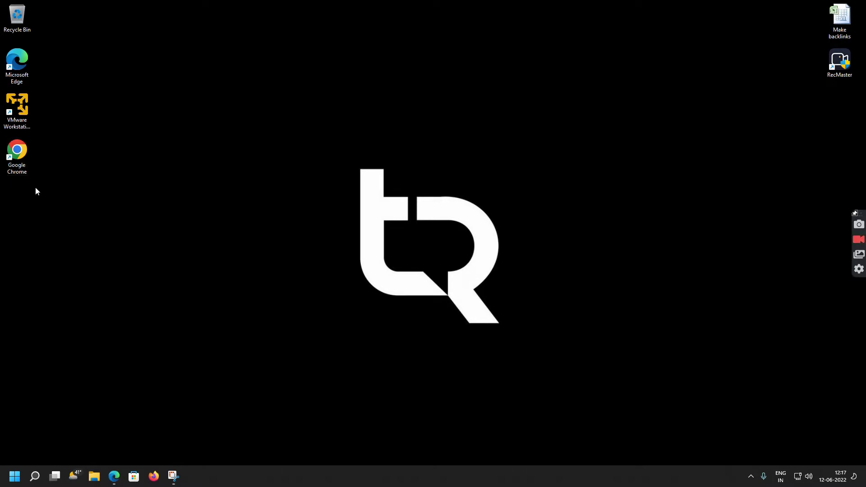
Launch Chrome and search 'chrome recovery utility' to reach its Chrome Web Store page.
{"action": "right_click", "coordinate": [20, 168]}
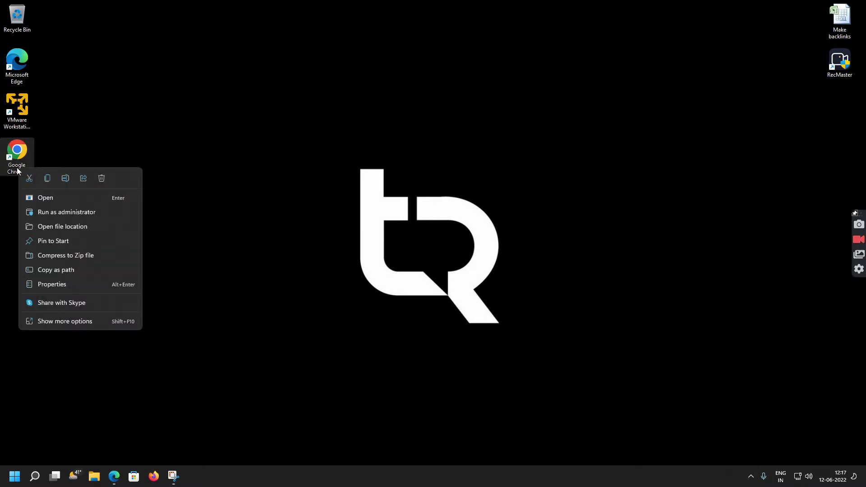
{"action": "left_click", "coordinate": [68, 213]}
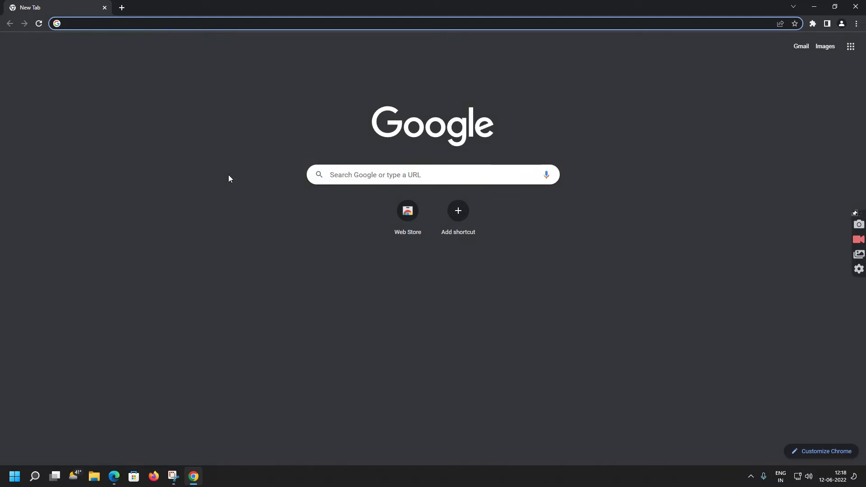
{"action": "type", "text": "chrom"}
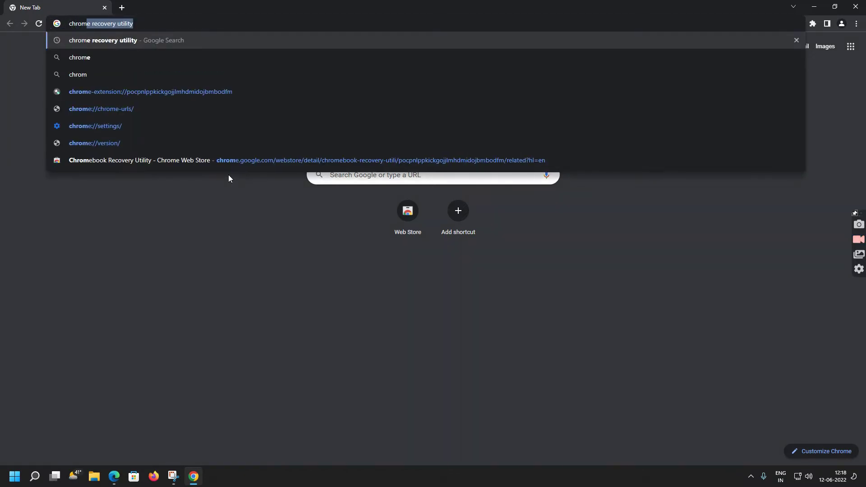
{"action": "type", "text": "e"}
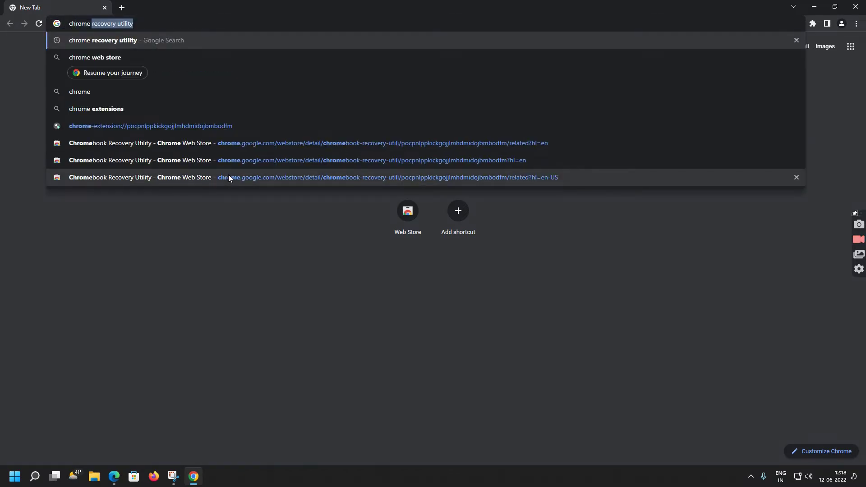
{"action": "key", "text": "Return"}
{"action": "left_click", "coordinate": [168, 135]}
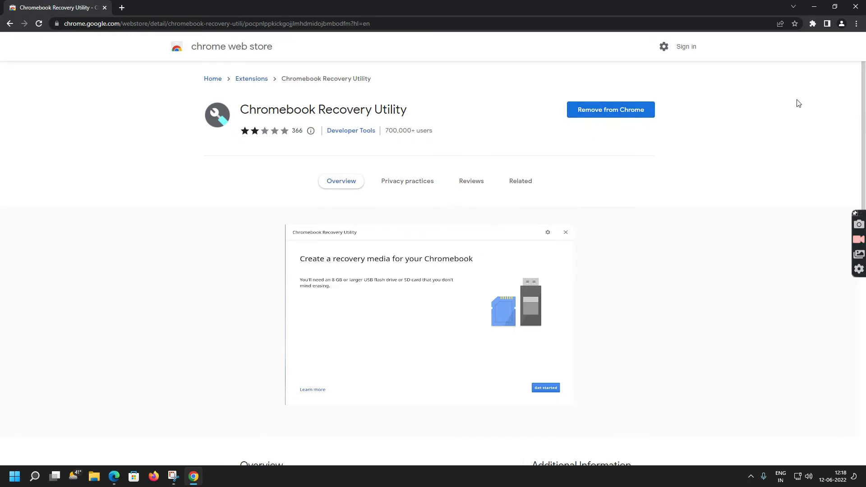
Launch Chromebook Recovery Utility from Chrome's Extensions menu.
{"action": "left_click", "coordinate": [812, 23]}
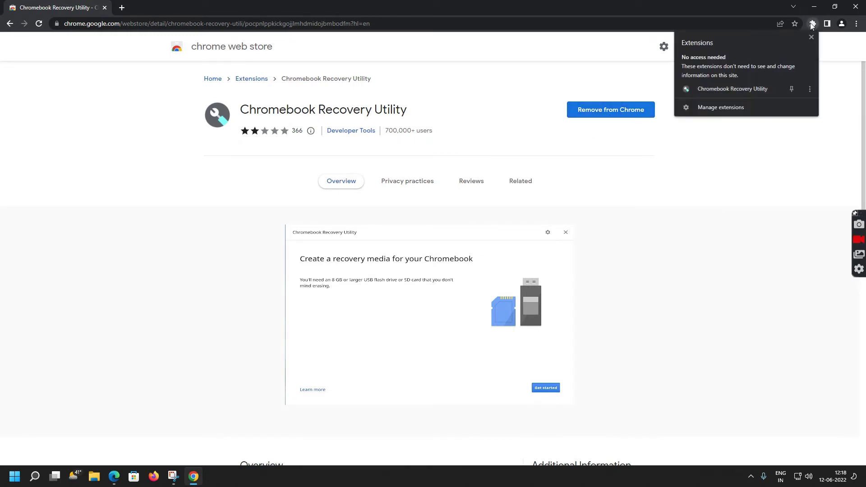
{"action": "left_click", "coordinate": [718, 90]}
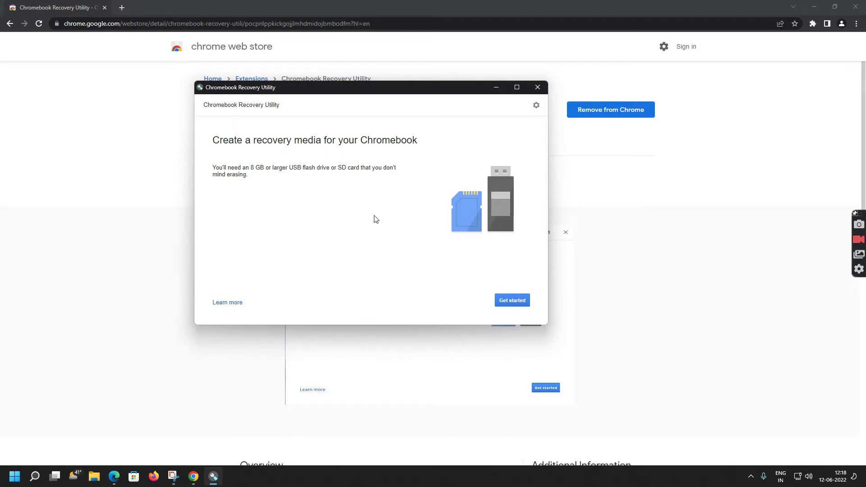
Pick manufacturer Google Chrome OS Flex and product Chrome OS Flex (Developer-Unstable) from the model list.
{"action": "left_click", "coordinate": [521, 302]}
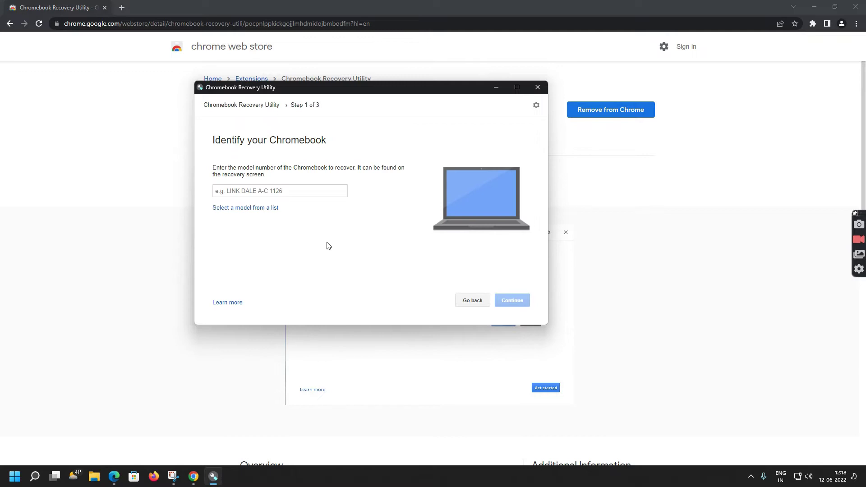
{"action": "left_click", "coordinate": [227, 209]}
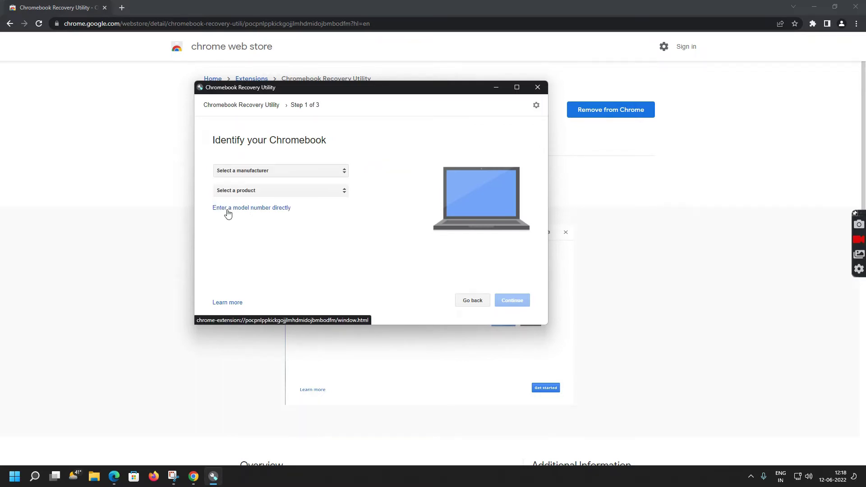
{"action": "left_click", "coordinate": [254, 176]}
{"action": "scroll", "coordinate": [268, 298], "scroll_direction": "down", "scroll_amount": 5}
{"action": "scroll", "coordinate": [268, 298], "scroll_direction": "down", "scroll_amount": 2}
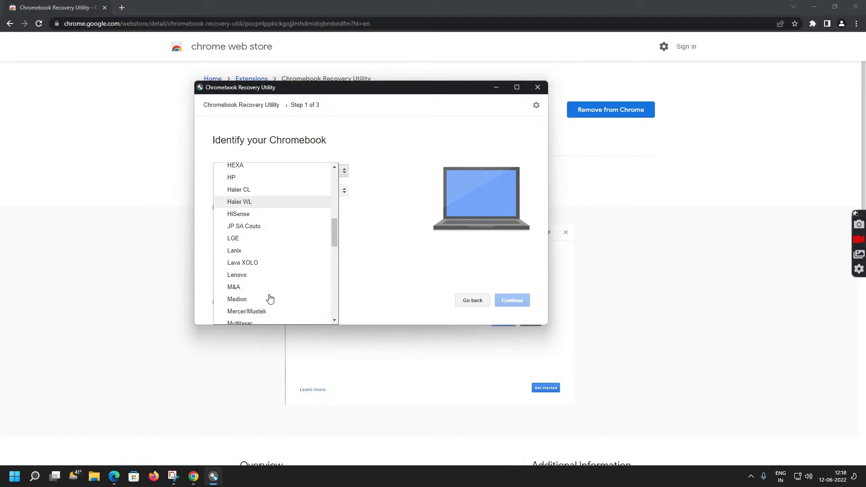
{"action": "scroll", "coordinate": [269, 298], "scroll_direction": "down", "scroll_amount": 1}
{"action": "scroll", "coordinate": [272, 233], "scroll_direction": "up", "scroll_amount": 2}
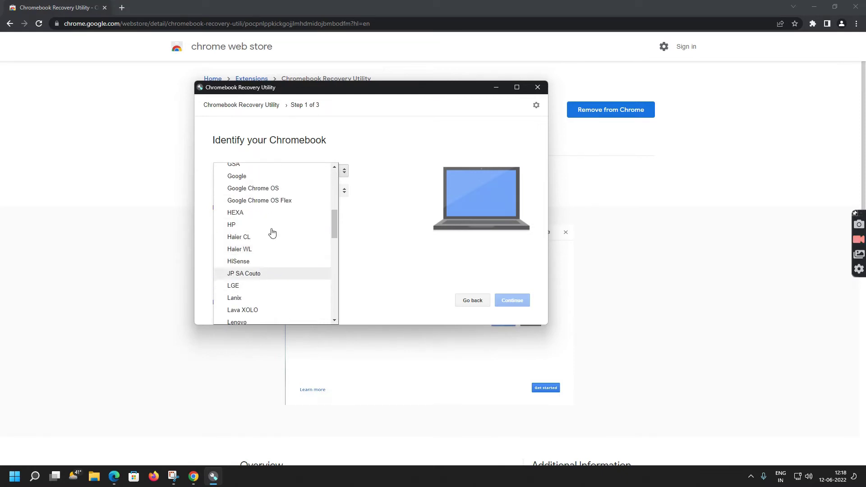
{"action": "left_click", "coordinate": [272, 203]}
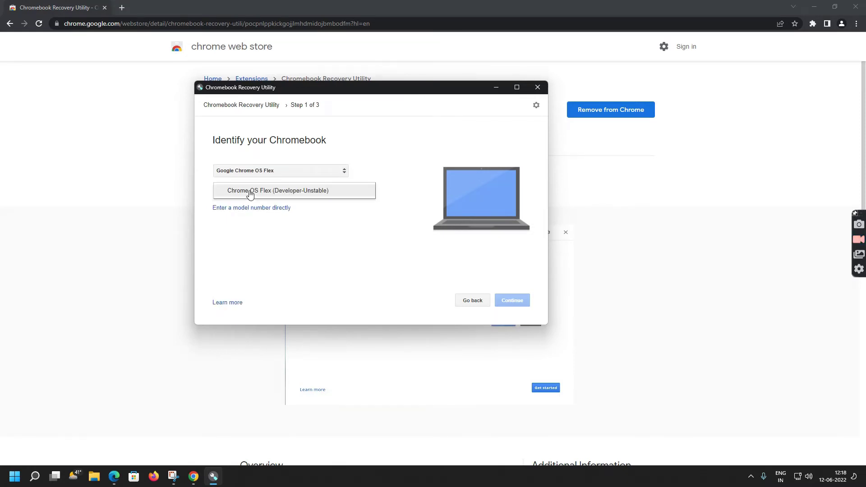
{"action": "left_click", "coordinate": [250, 195]}
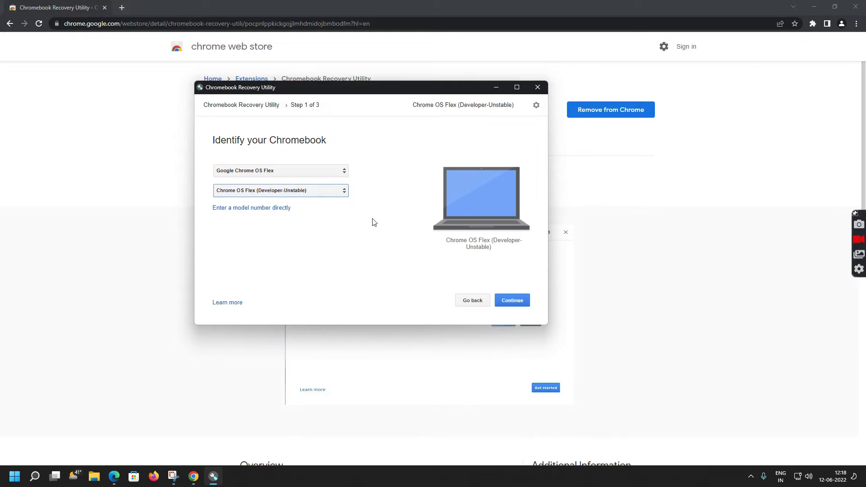
Choose the SanDisk Cruzer Blade - 14.5 GB drive as media and start image creation.
{"action": "left_click", "coordinate": [504, 300]}
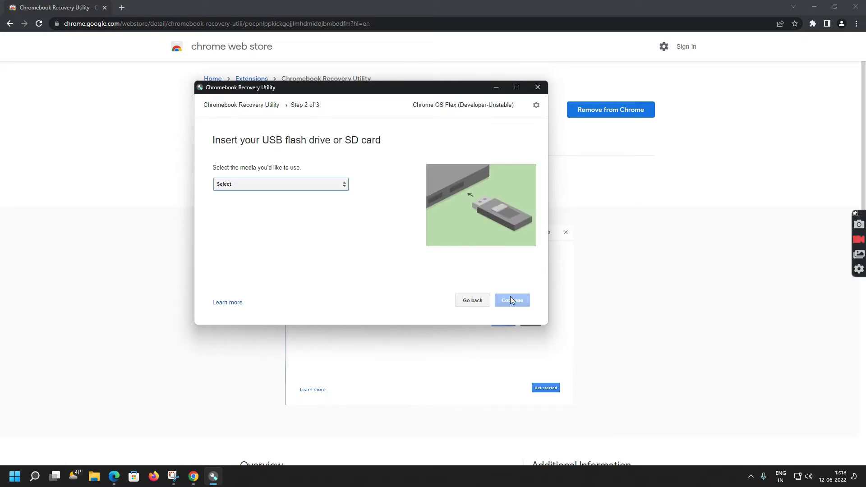
{"action": "left_click", "coordinate": [232, 184]}
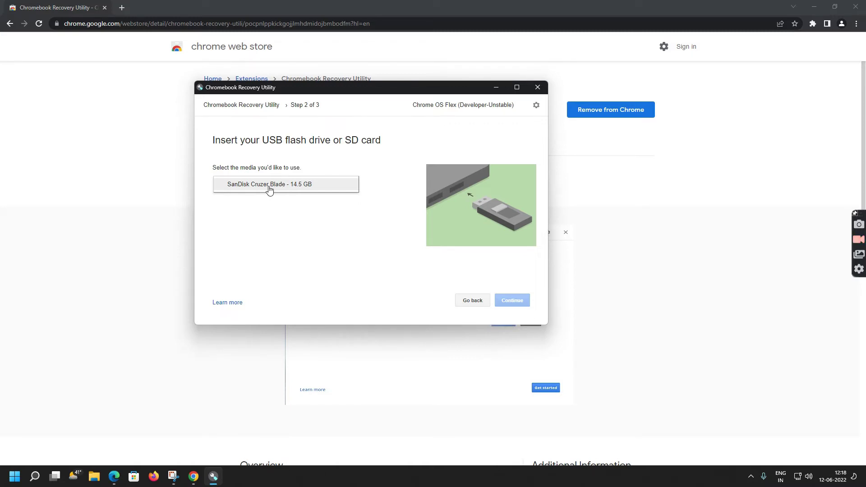
{"action": "left_click", "coordinate": [269, 190]}
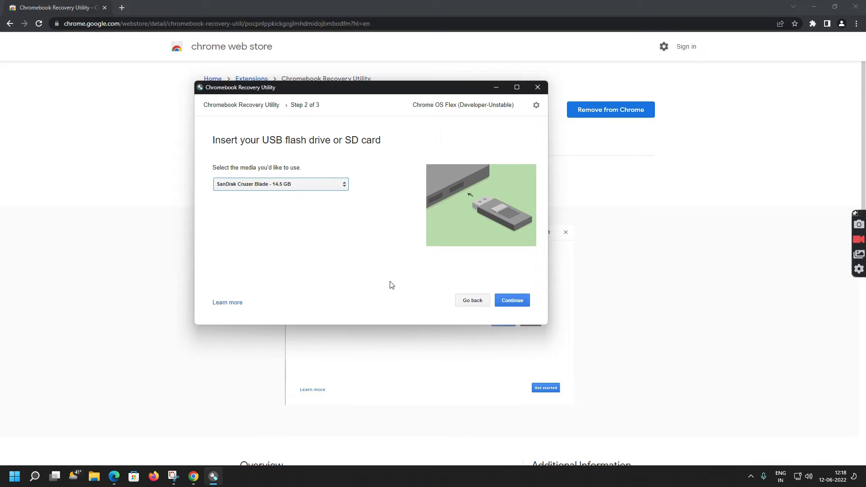
{"action": "left_click", "coordinate": [518, 304]}
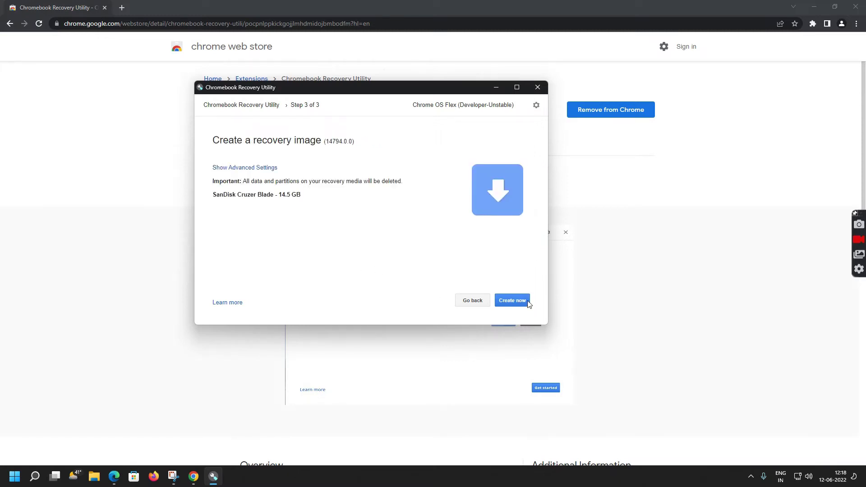
{"action": "left_click", "coordinate": [524, 302]}
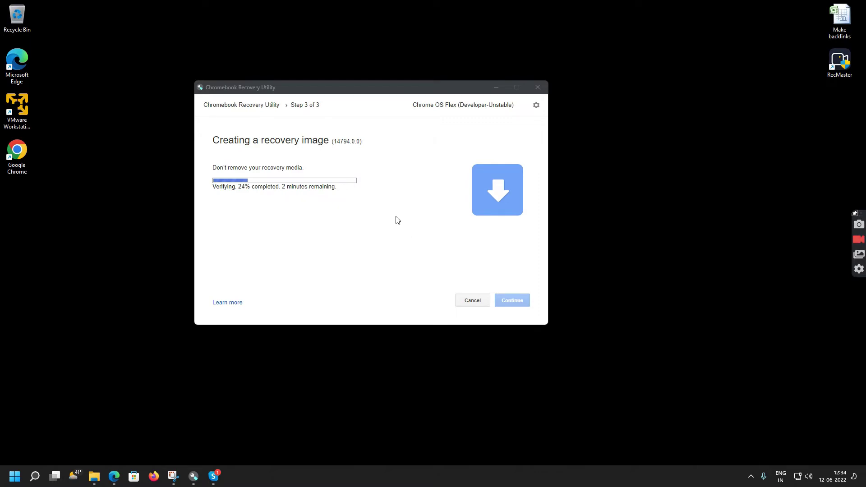
Play the Loom Message recording in VLC from File Explorer.
{"action": "left_click", "coordinate": [344, 184]}
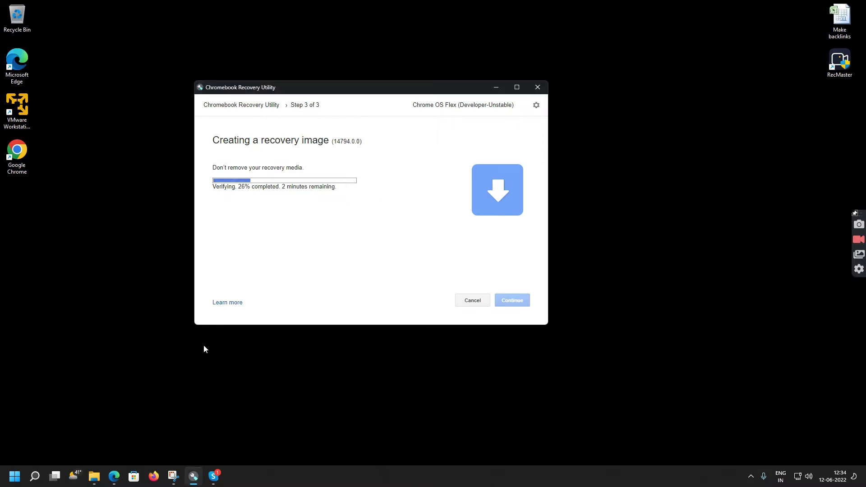
{"action": "left_click", "coordinate": [95, 477]}
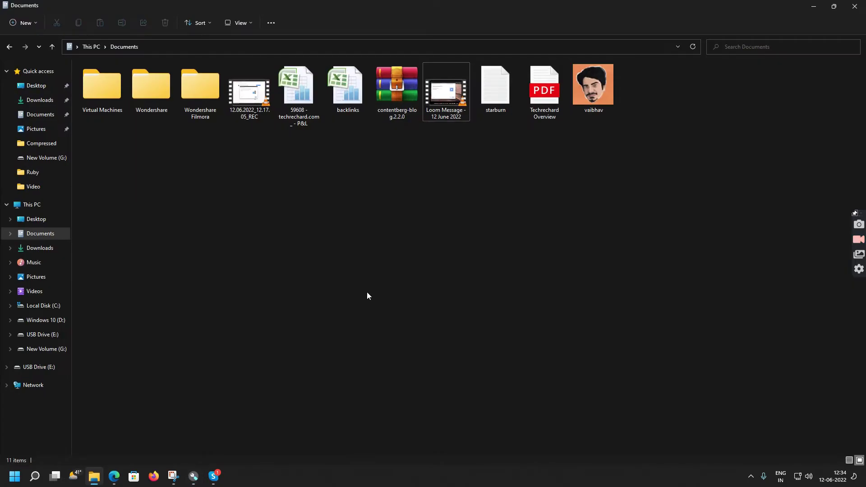
{"action": "double_click", "coordinate": [452, 109]}
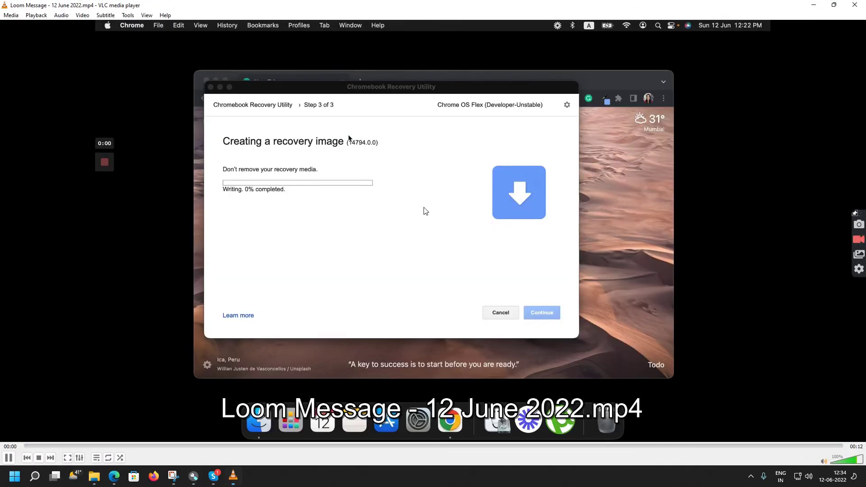
Toggle fullscreen playback on and off, then close VLC and minimize File Explorer.
{"action": "double_click", "coordinate": [349, 280]}
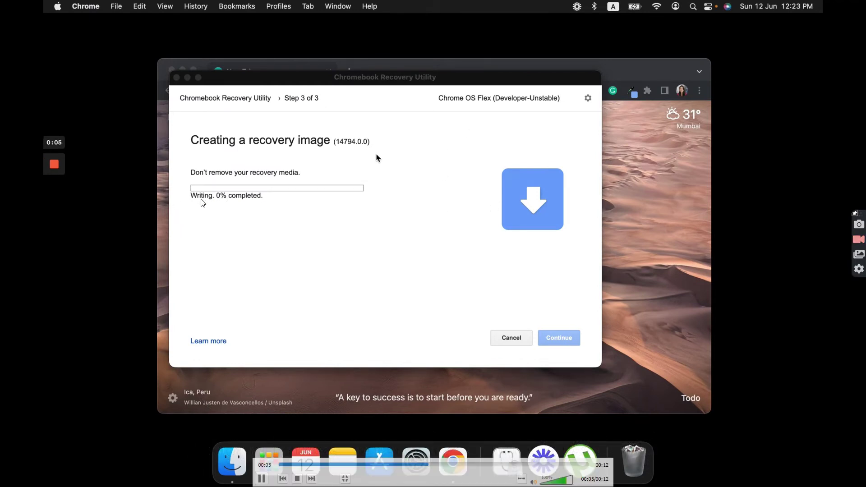
{"action": "double_click", "coordinate": [289, 186]}
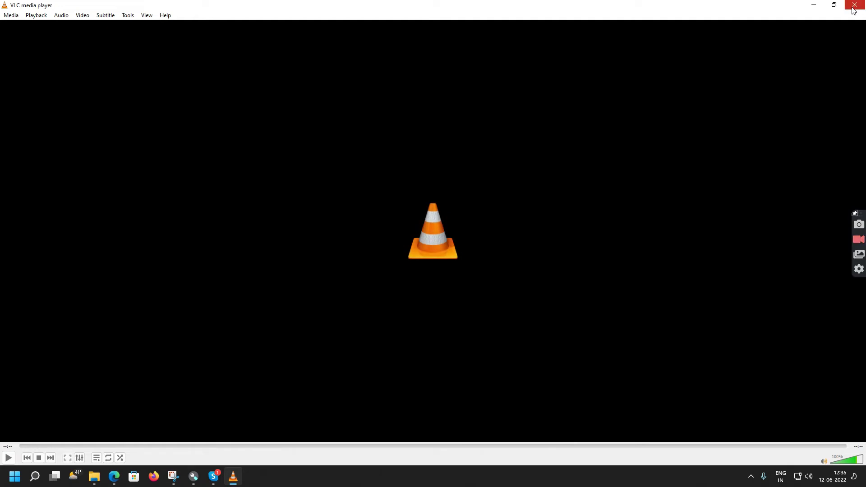
{"action": "left_click", "coordinate": [855, 5]}
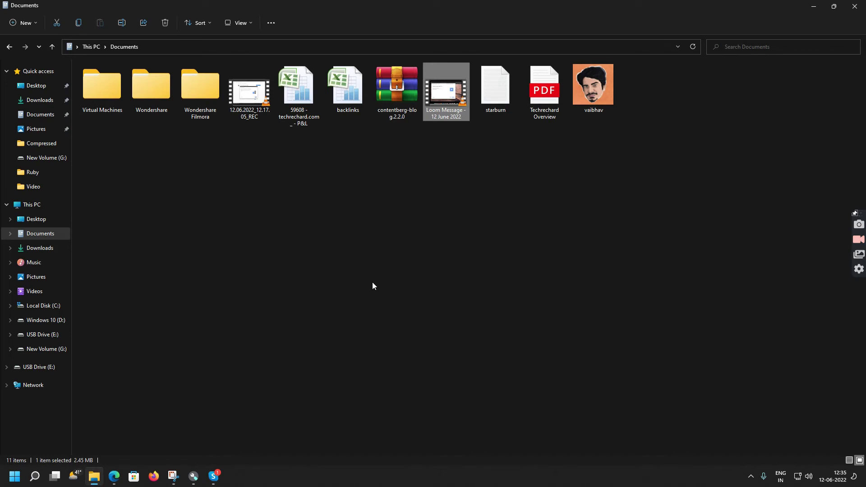
{"action": "left_click", "coordinate": [812, 5]}
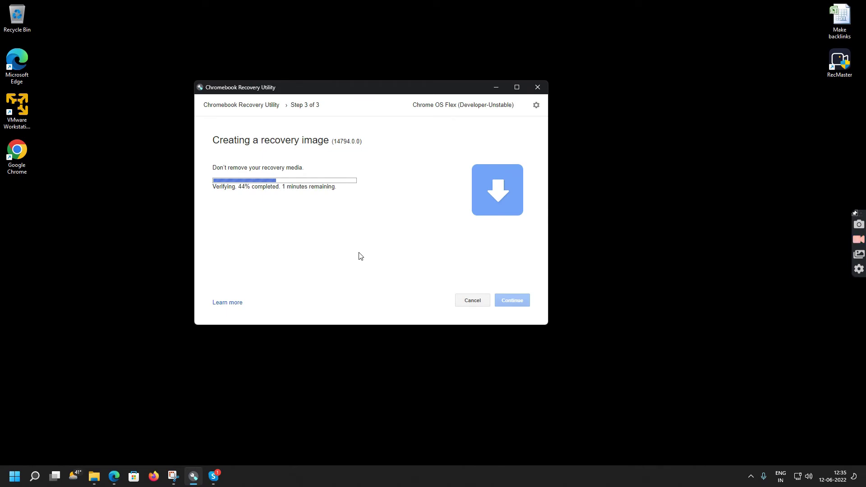
{"action": "left_click_drag", "start_coordinate": [361, 93], "coordinate": [425, 115]}
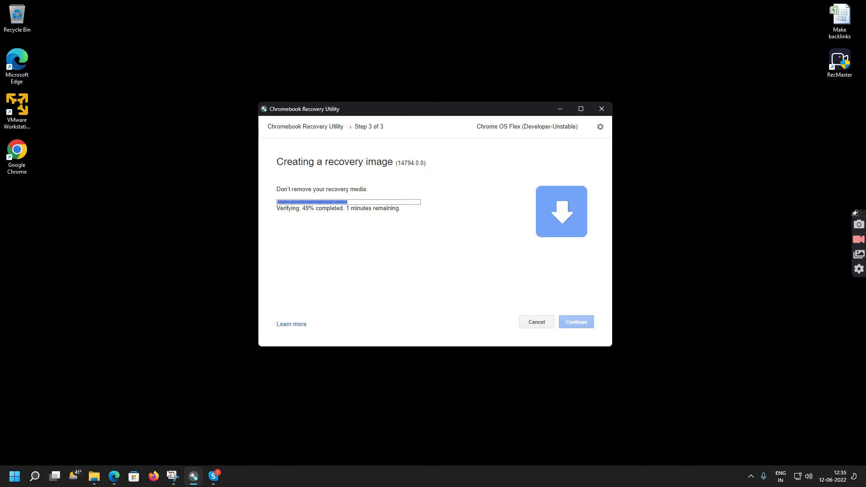
{"action": "left_click", "coordinate": [192, 205]}
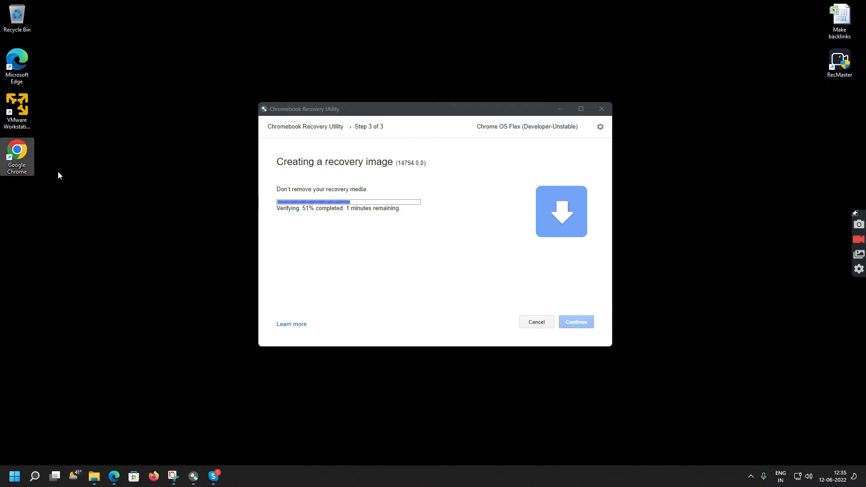
{"action": "right_click", "coordinate": [20, 172]}
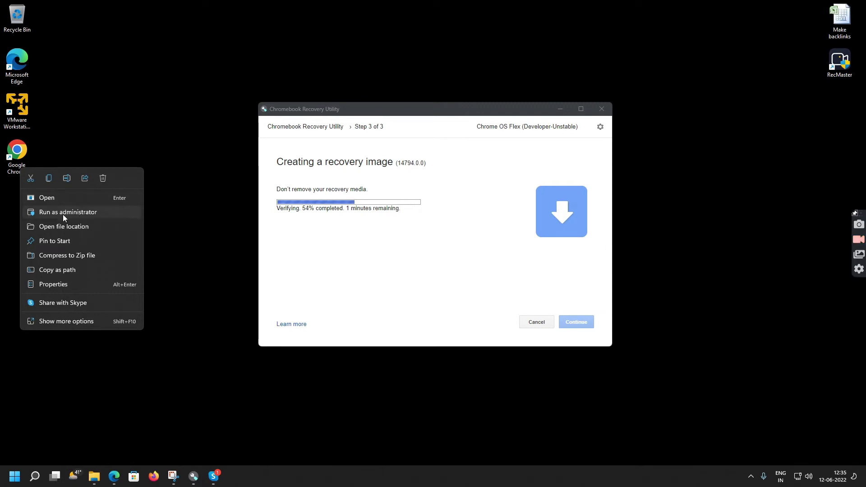
{"action": "left_click", "coordinate": [63, 214]}
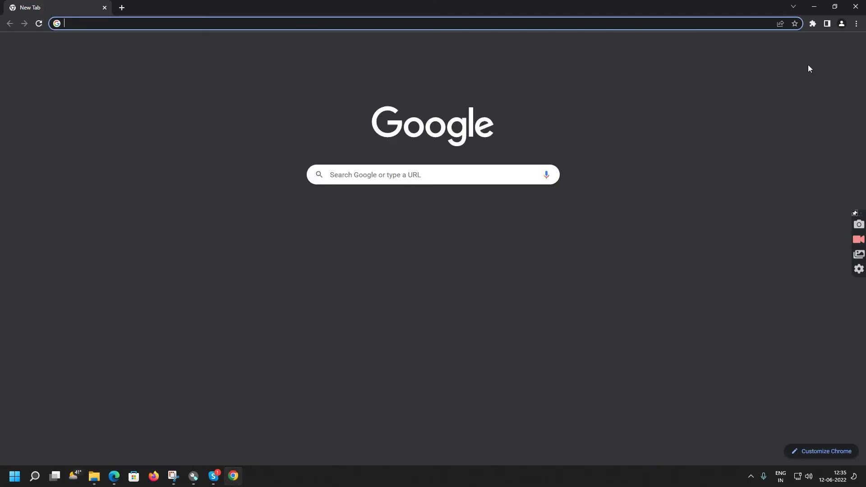
{"action": "left_click", "coordinate": [812, 24]}
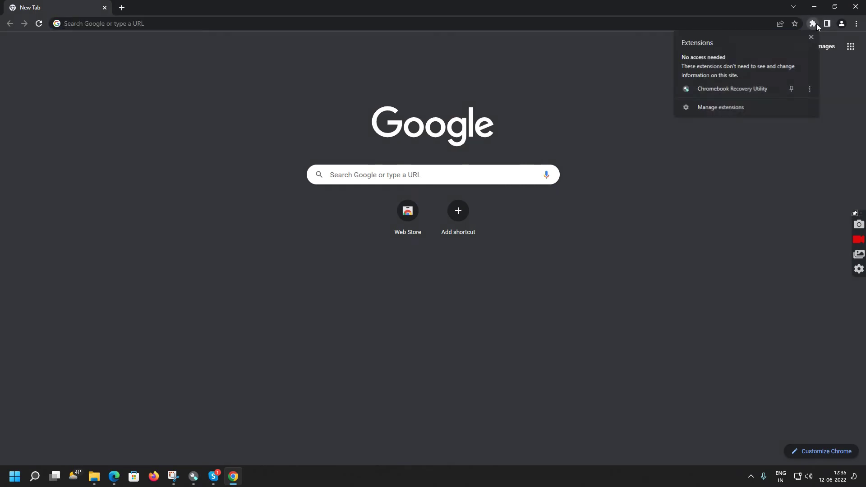
{"action": "left_click", "coordinate": [723, 86]}
{"action": "left_click_drag", "start_coordinate": [129, 22], "coordinate": [333, 151]}
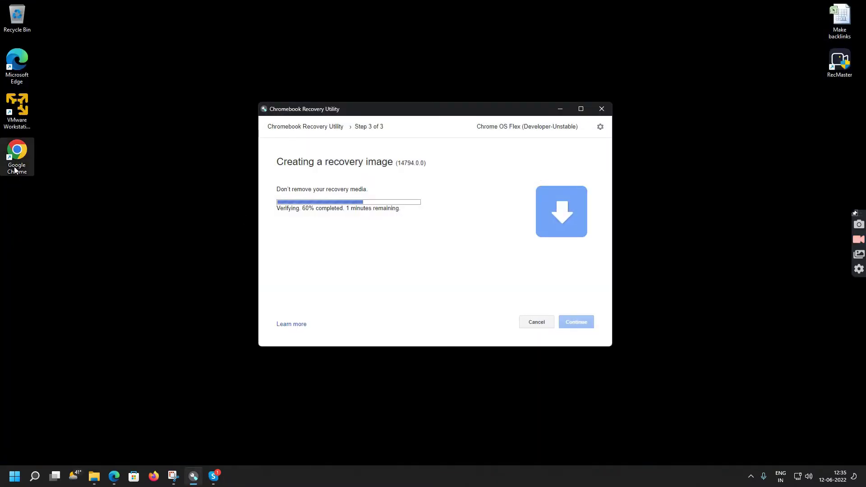
{"action": "right_click", "coordinate": [17, 171]}
{"action": "left_click", "coordinate": [62, 194]}
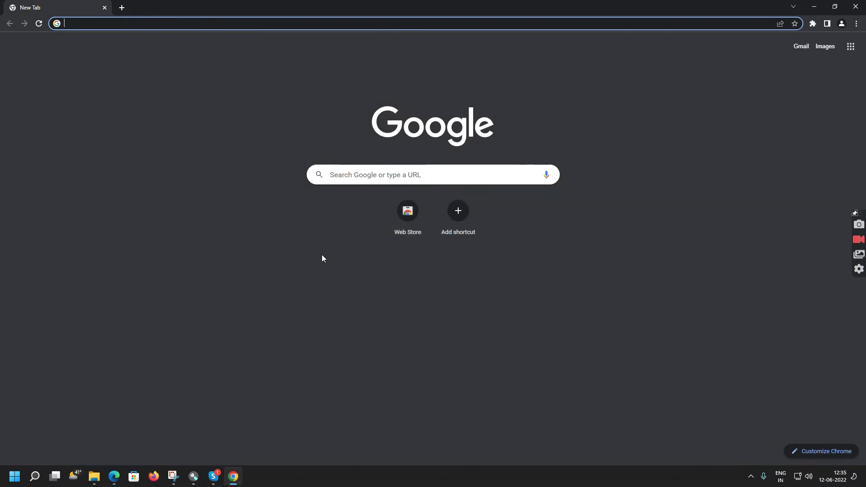
{"action": "left_click", "coordinate": [856, 6]}
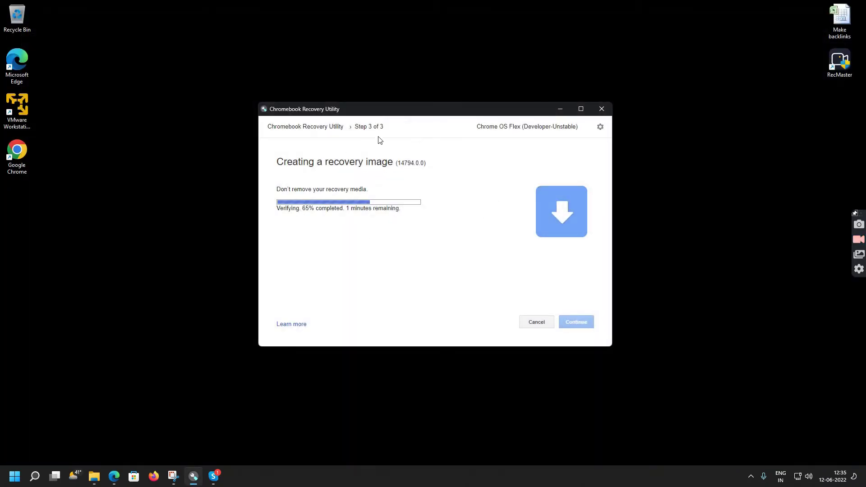
Reposition the Recovery Utility window while verification finishes with 'Success! Your recovery media is ready'.
{"action": "left_click_drag", "start_coordinate": [402, 115], "coordinate": [416, 119]}
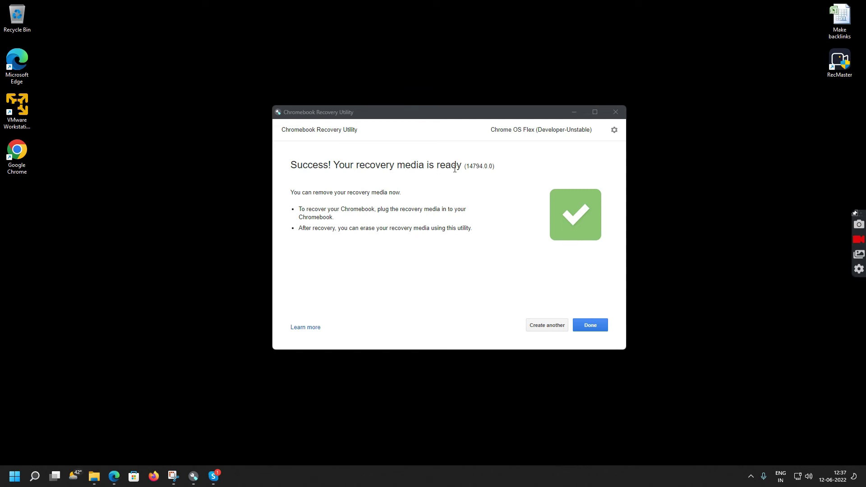
{"action": "mouse_move", "coordinate": [94, 477]}
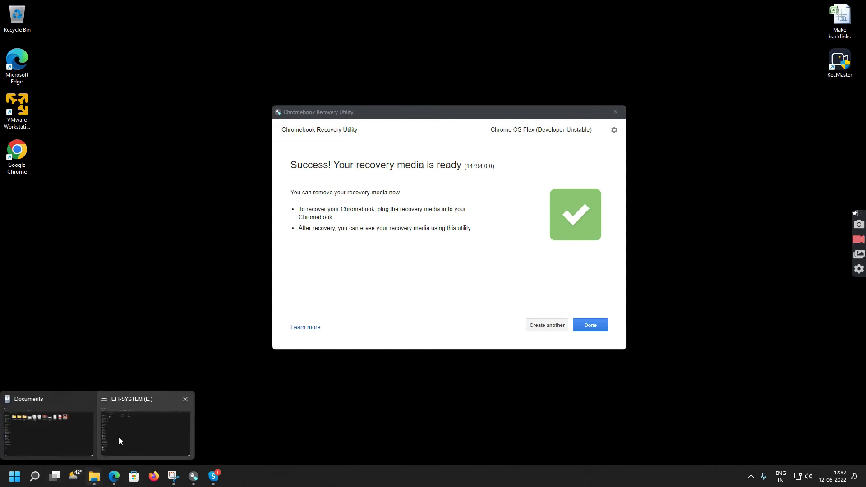
Check New Volume (G:) via This PC, then open EFI-SYSTEM (E:) showing efi and syslinux folders.
{"action": "left_click", "coordinate": [119, 441]}
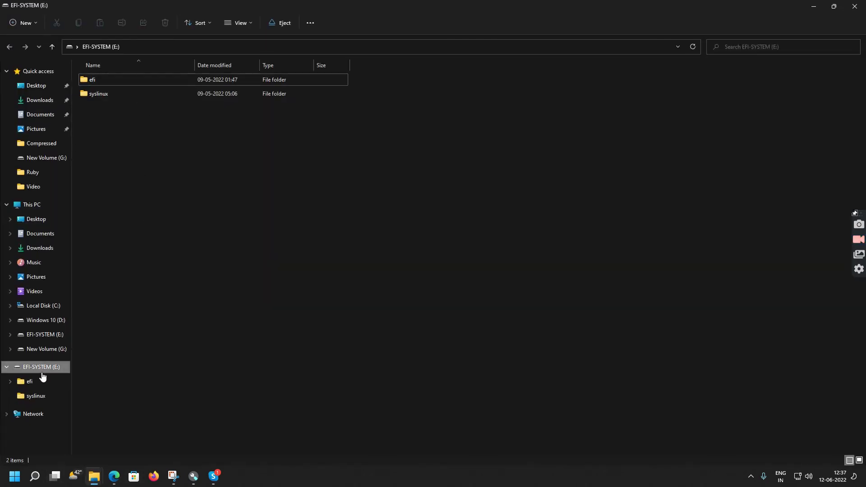
{"action": "left_click", "coordinate": [32, 205]}
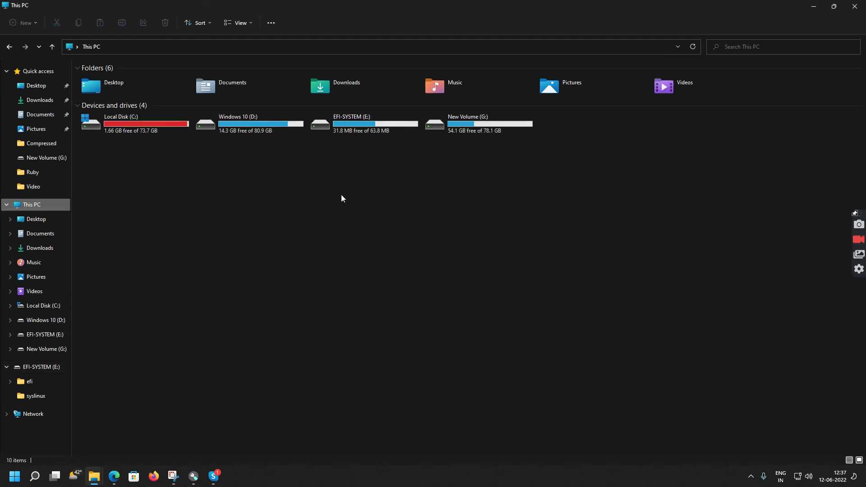
{"action": "double_click", "coordinate": [464, 126]}
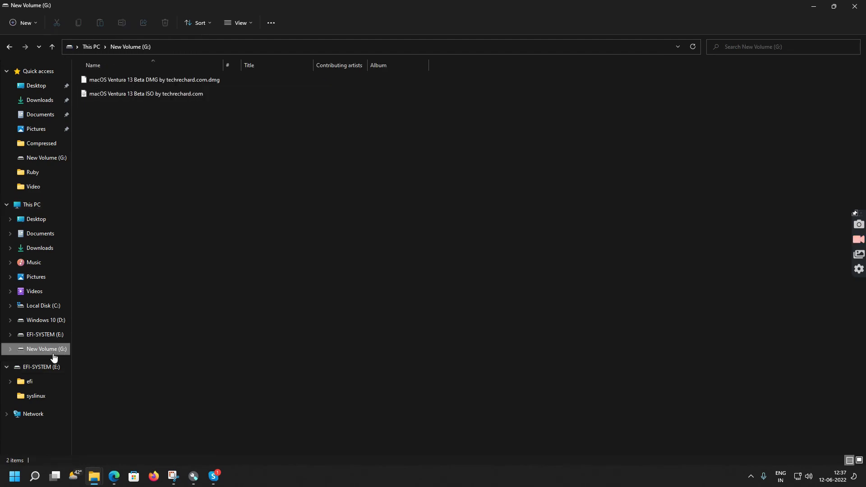
{"action": "left_click", "coordinate": [37, 204]}
{"action": "left_click", "coordinate": [357, 128]}
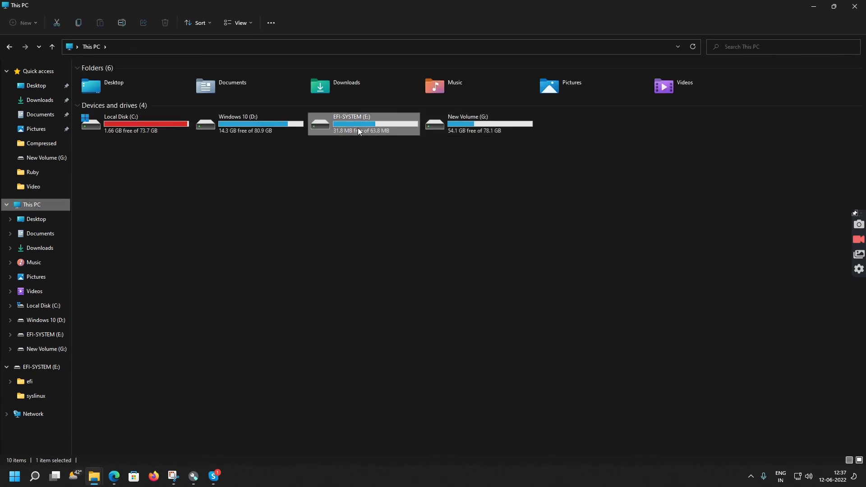
{"action": "double_click", "coordinate": [383, 131]}
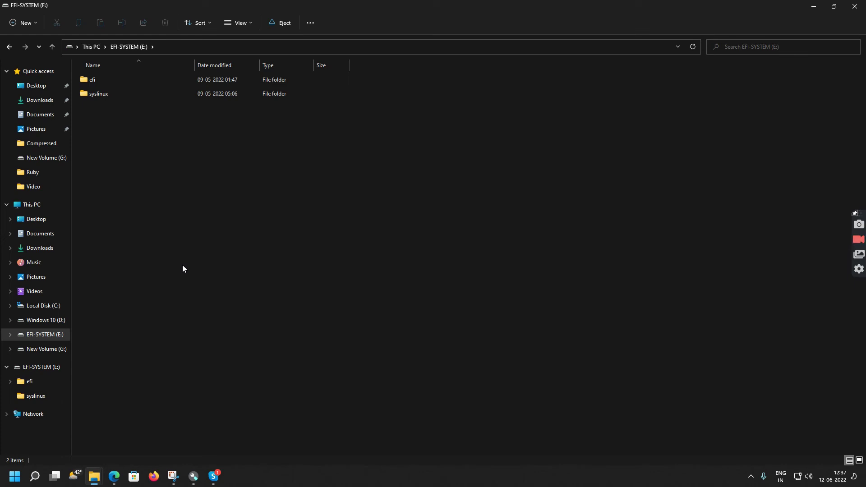
{"action": "left_click", "coordinate": [854, 6]}
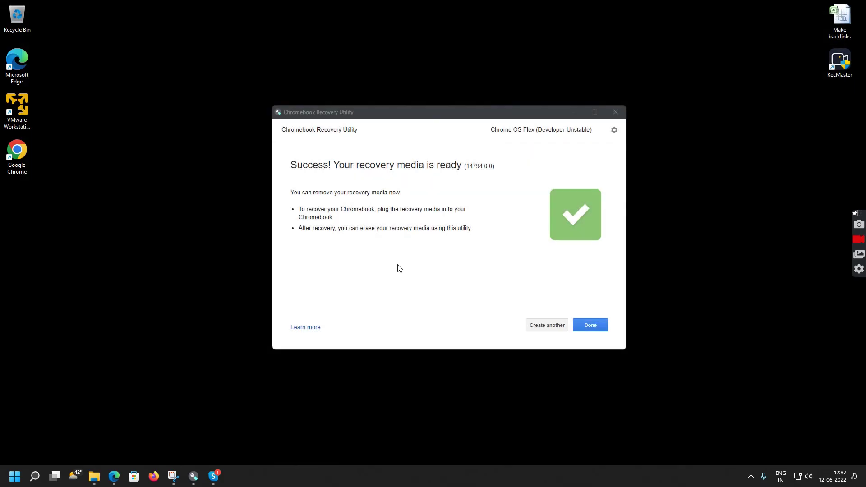